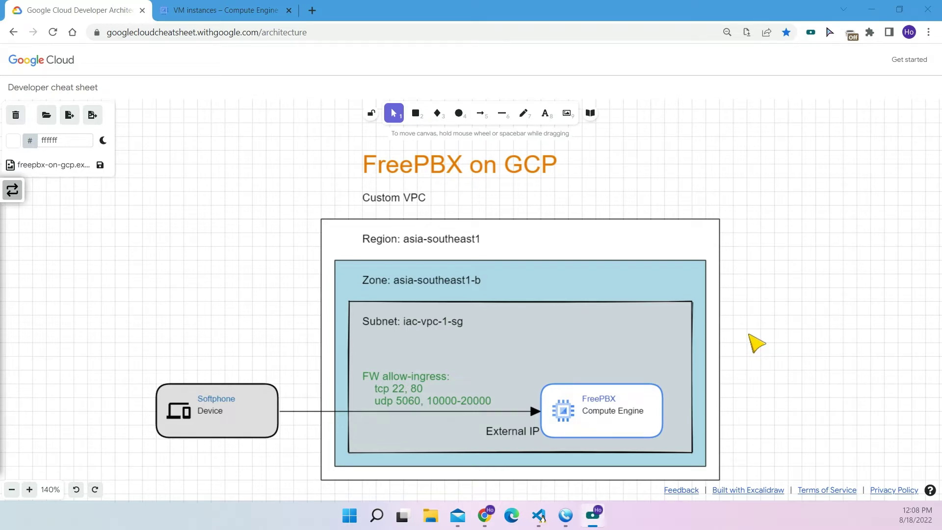
# Bring the VS Code window with freepbx.tf forward after reviewing the FreePBX-on-GCP diagram.
pyautogui.click(542, 517)
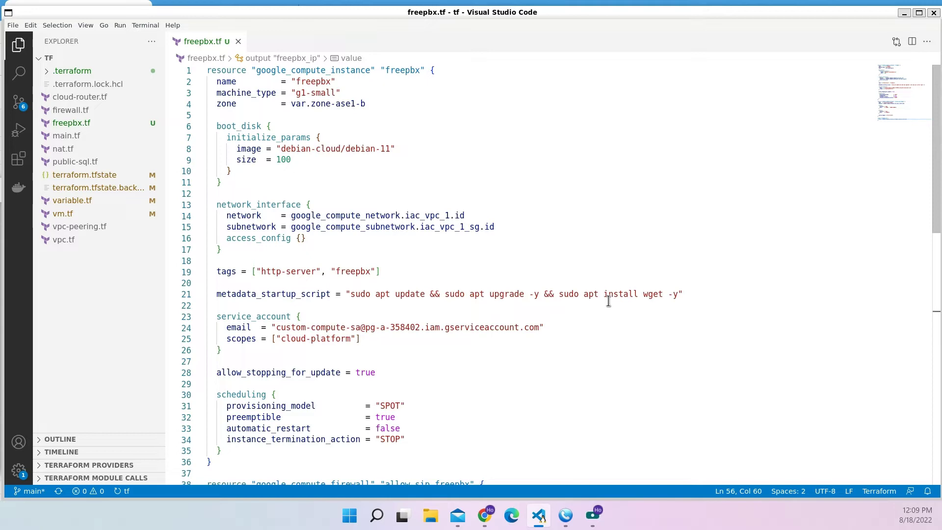
# Show the terminal's terraform apply output with FreePBX IP 35.240.189.21.
pyautogui.hotkey('ctrl', '`')
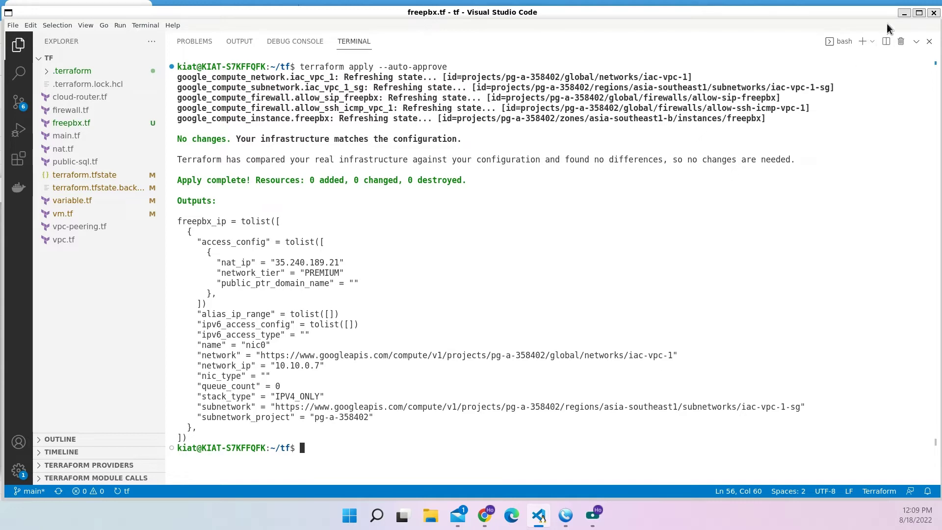
# Open the freepbx VM's external IP from the Cloud Console VM instances list.
pyautogui.click(904, 14)
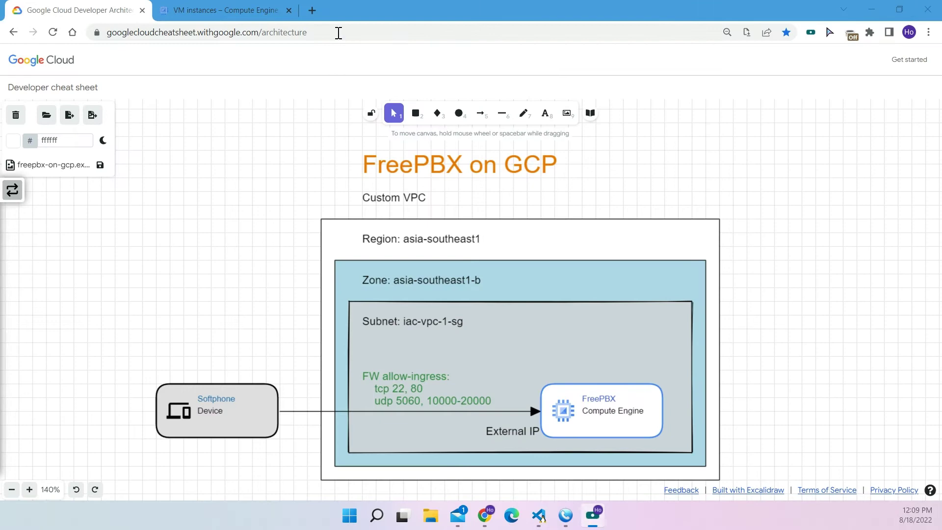
pyautogui.click(247, 11)
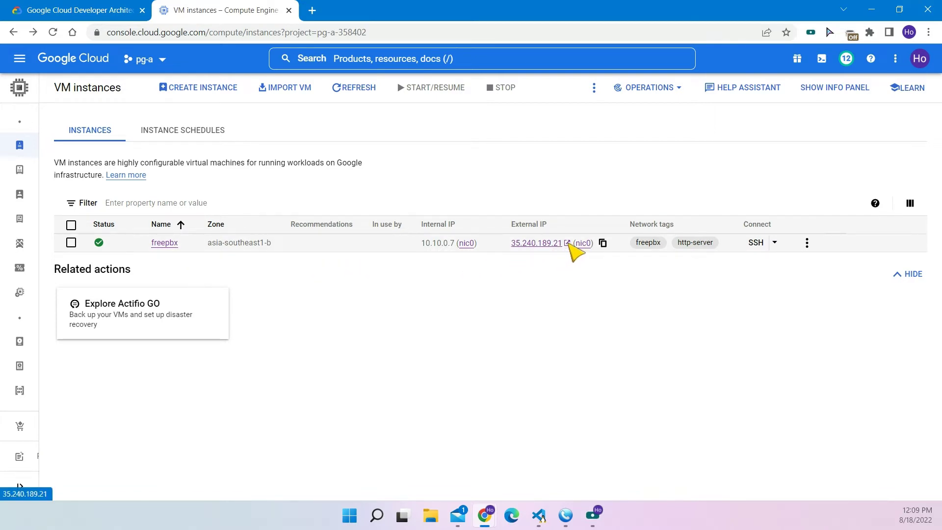
pyautogui.click(569, 245)
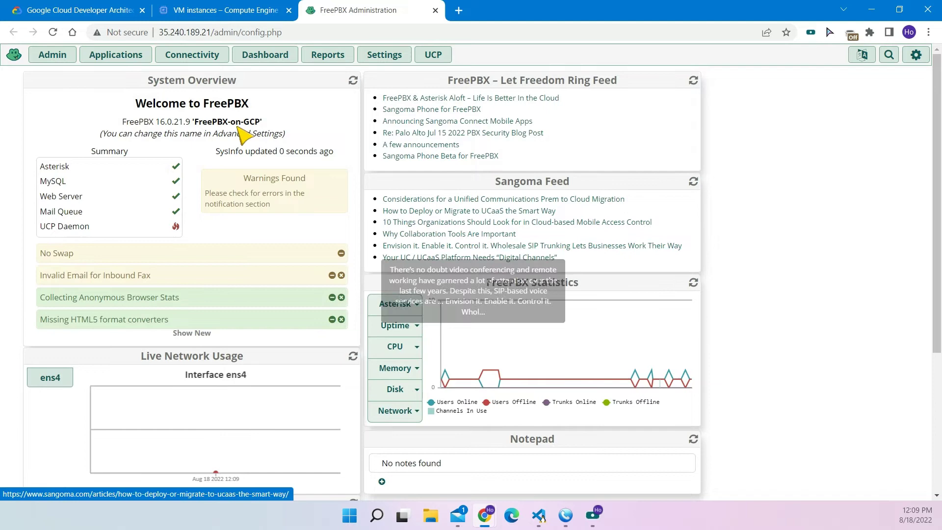
# Go to Applications > Extensions and collapse the Add New Extension panel.
pyautogui.click(130, 62)
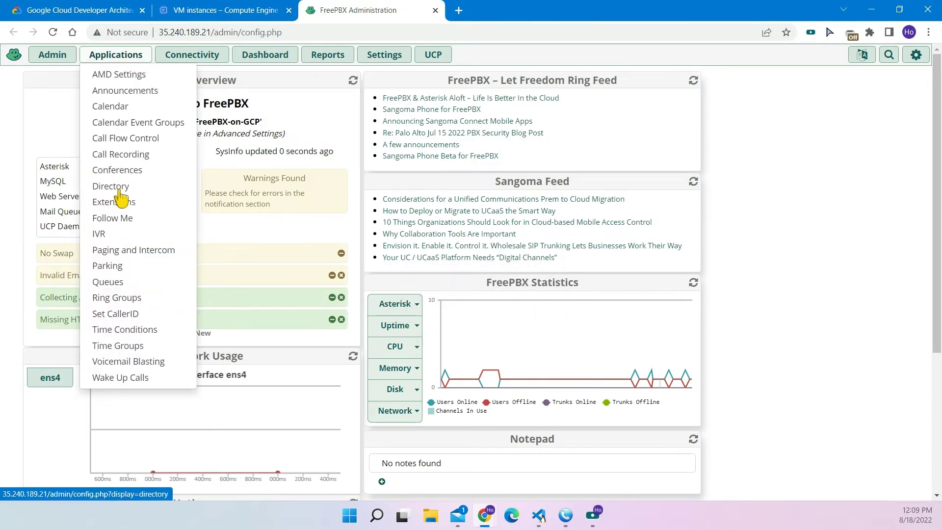
pyautogui.click(117, 206)
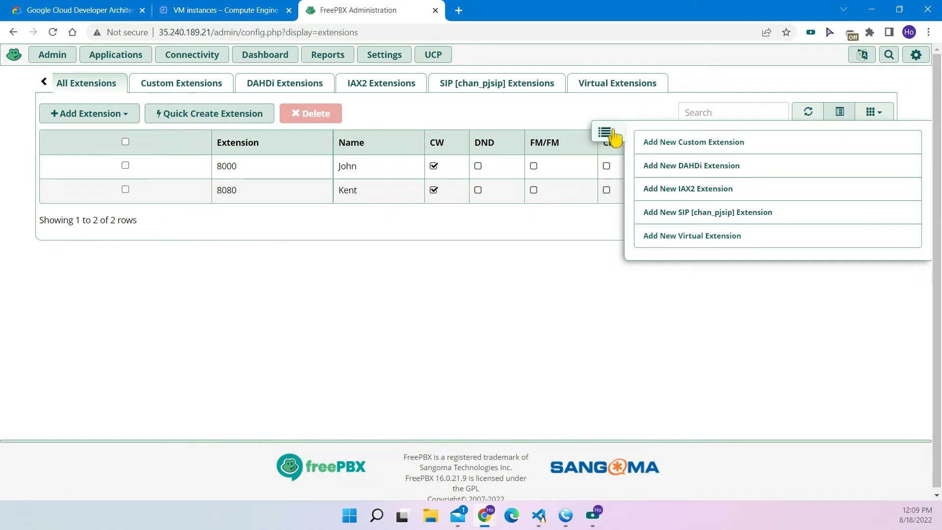
pyautogui.click(605, 134)
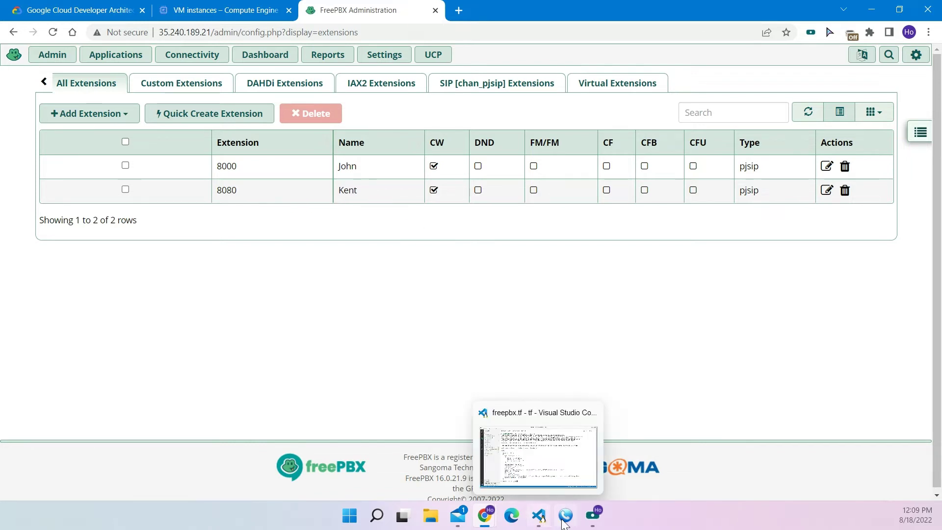
# From MicroSIP as extension 8080, call voicemail *97 and then hang up.
pyautogui.click(565, 517)
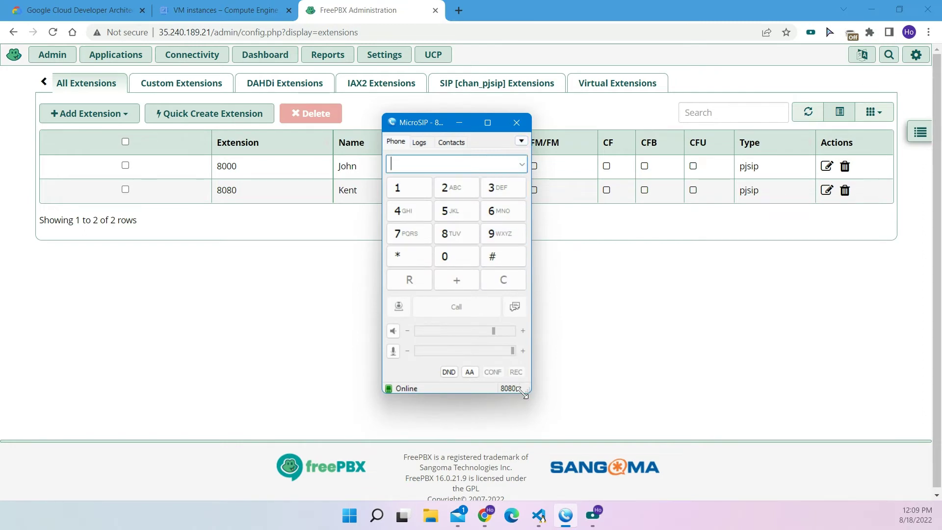
pyautogui.click(409, 256)
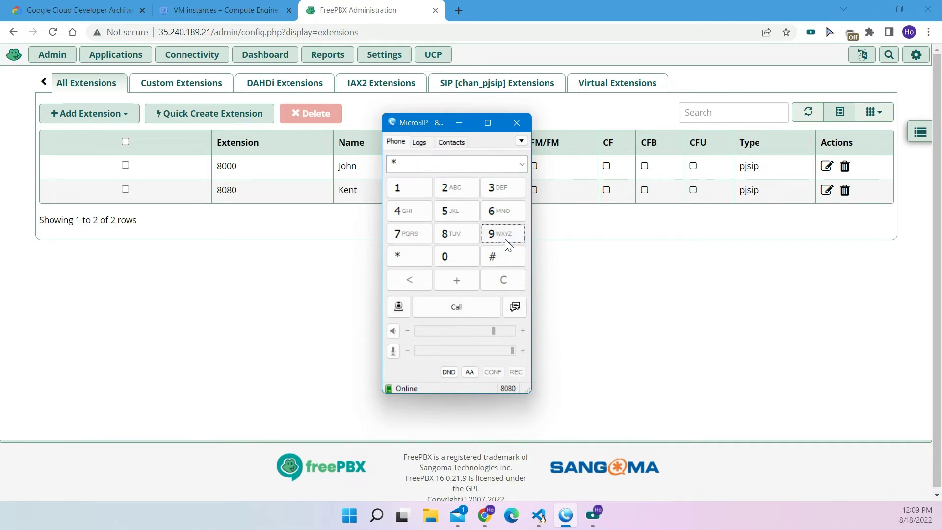
pyautogui.click(505, 237)
pyautogui.click(406, 243)
pyautogui.click(450, 305)
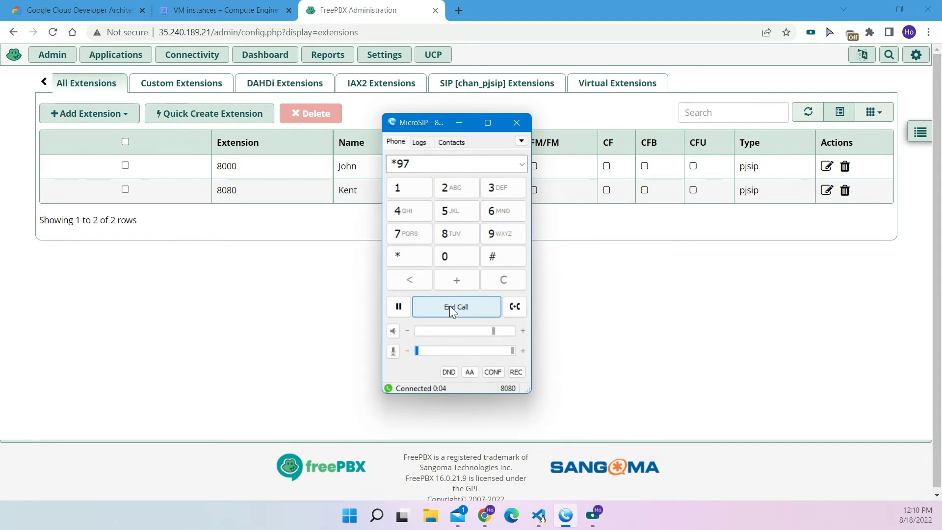
pyautogui.click(450, 306)
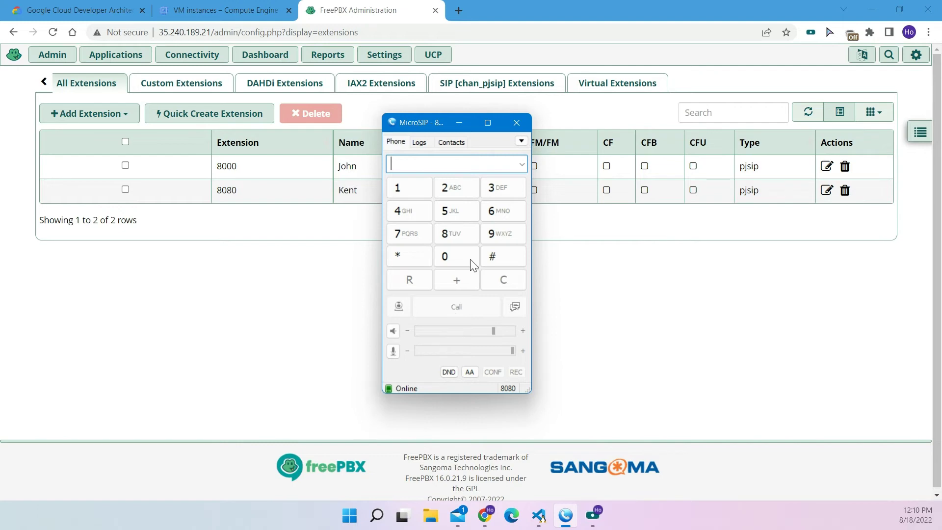
# Switch MicroSIP to account 8000, call 8080 and leave a roughly 17-second voicemail.
pyautogui.click(521, 141)
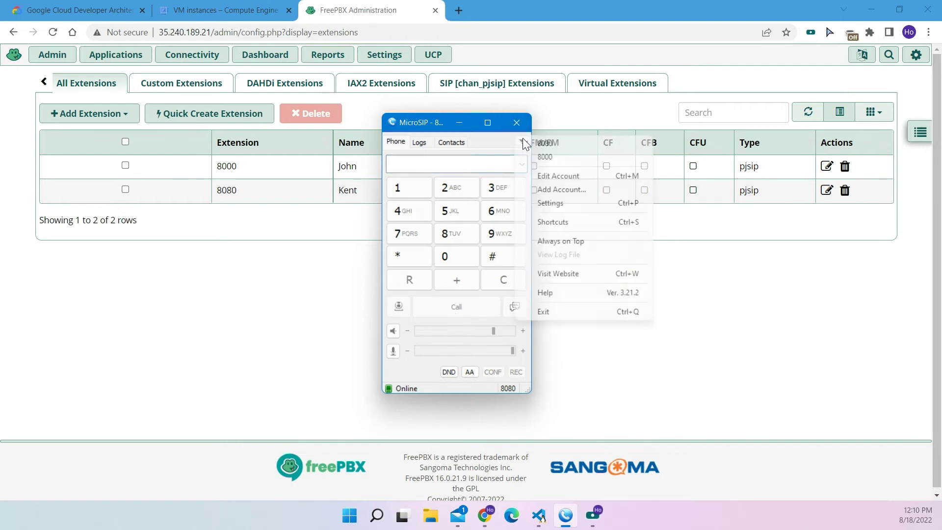
pyautogui.click(547, 158)
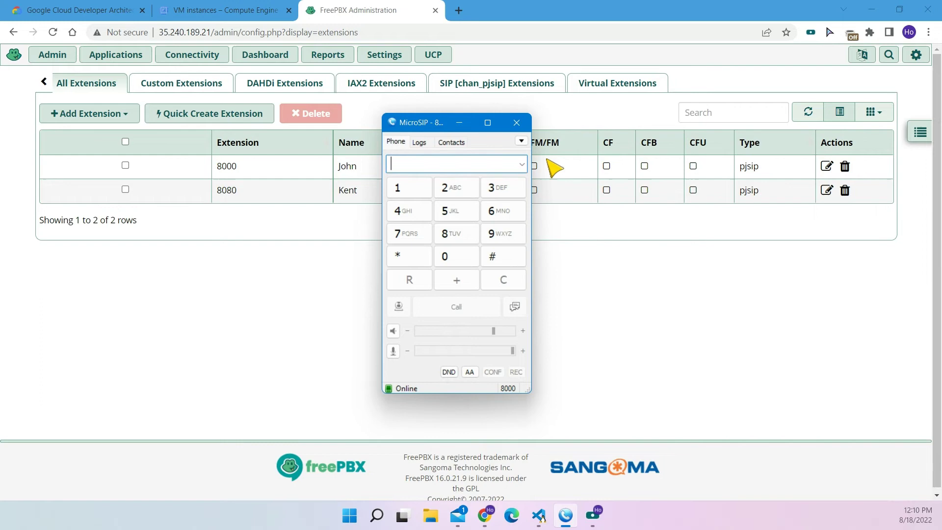
pyautogui.click(462, 238)
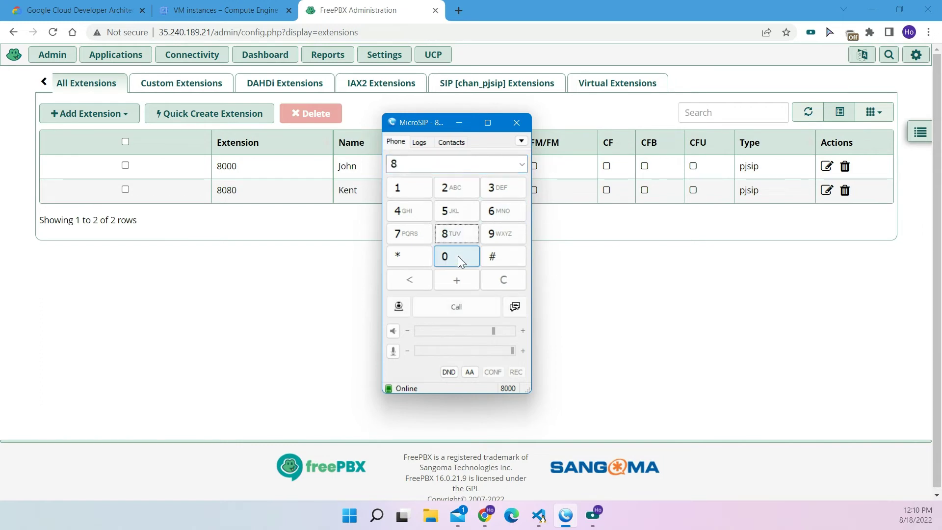
pyautogui.click(458, 255)
pyautogui.click(457, 235)
pyautogui.click(451, 260)
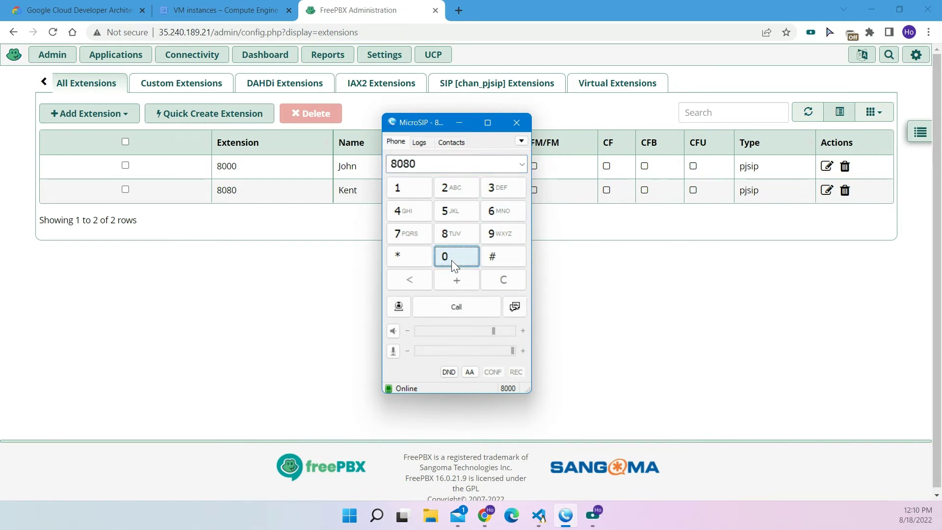
pyautogui.click(455, 306)
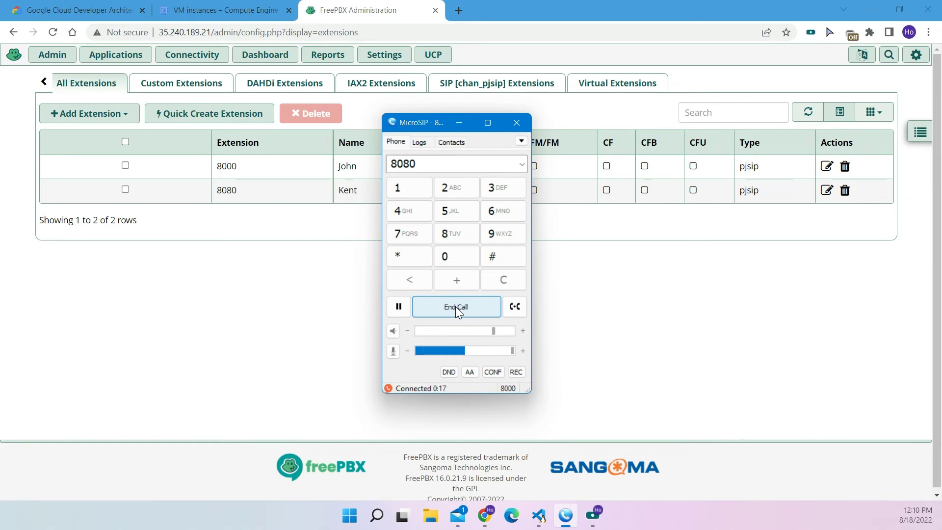
pyautogui.click(455, 306)
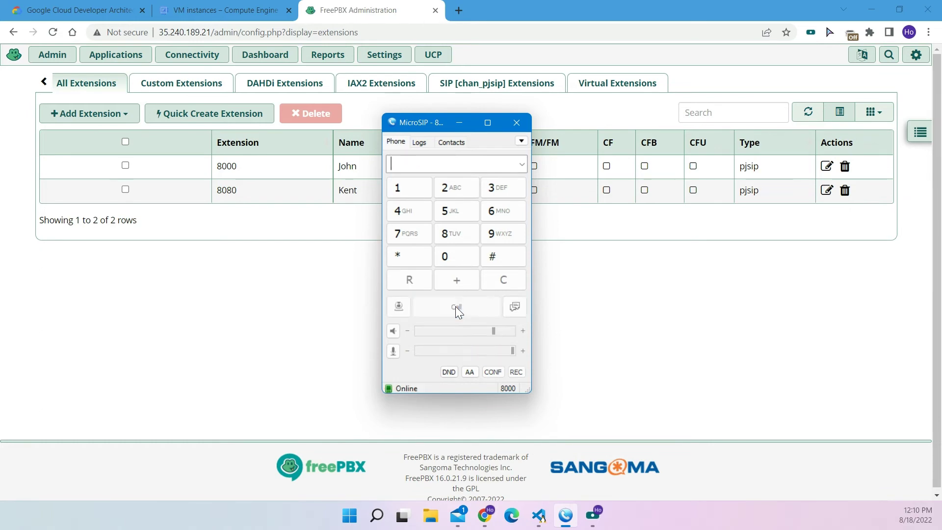
# Switch back to account 8080, call *97, and enter 1 then 7 to play the message.
pyautogui.click(522, 142)
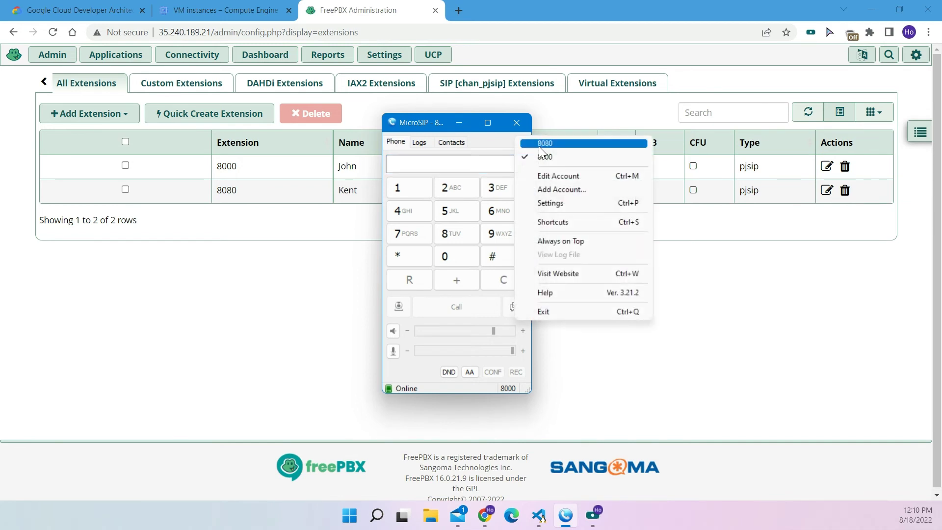
pyautogui.click(539, 146)
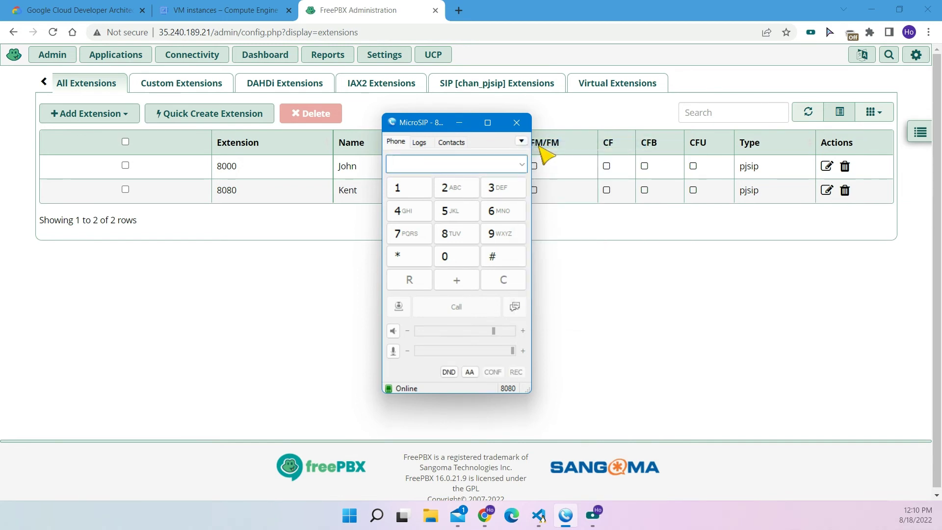
pyautogui.click(416, 259)
pyautogui.click(496, 236)
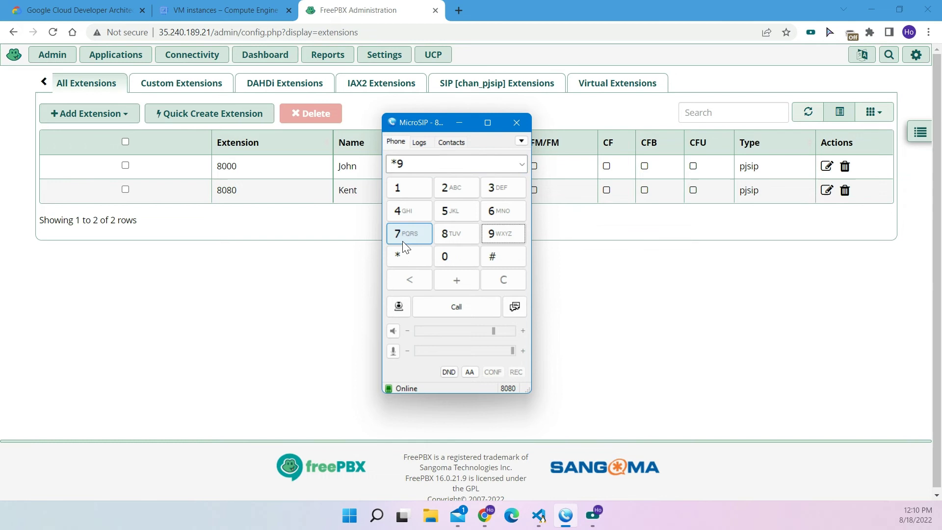
pyautogui.click(403, 241)
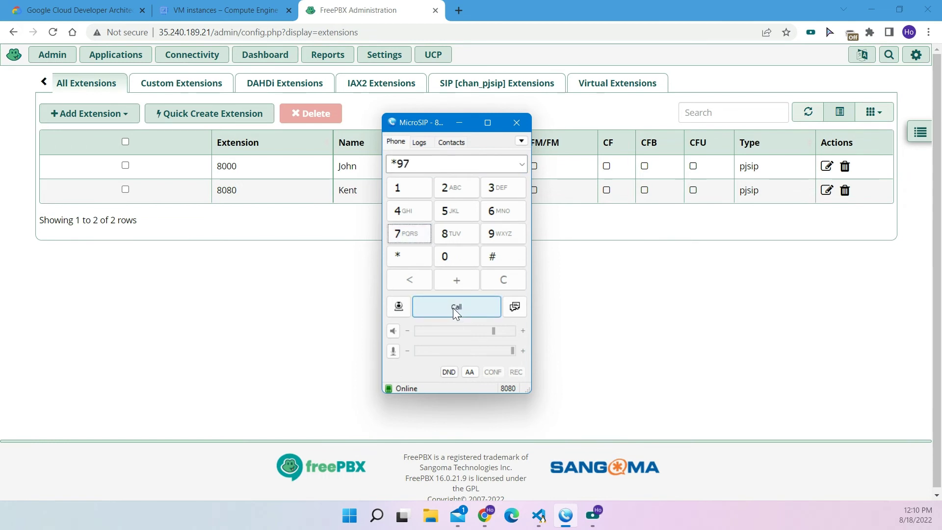
pyautogui.click(452, 308)
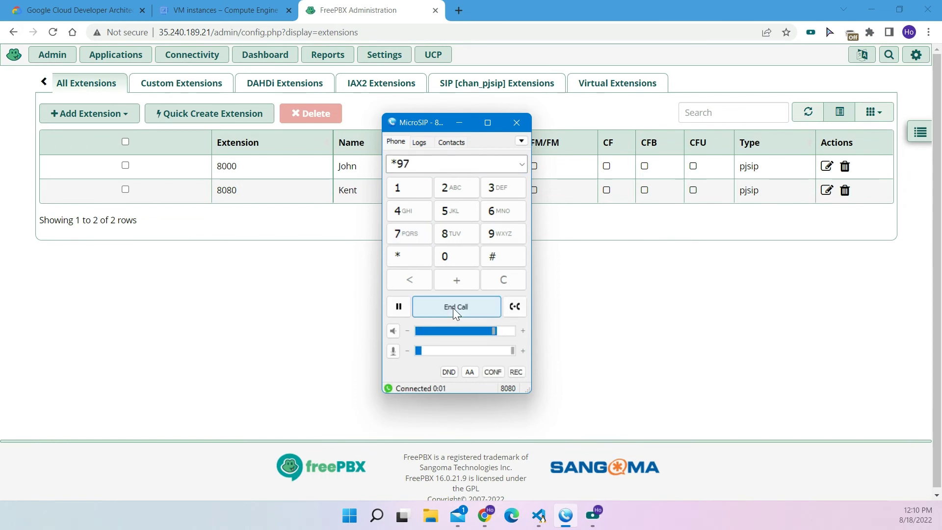
pyautogui.click(402, 189)
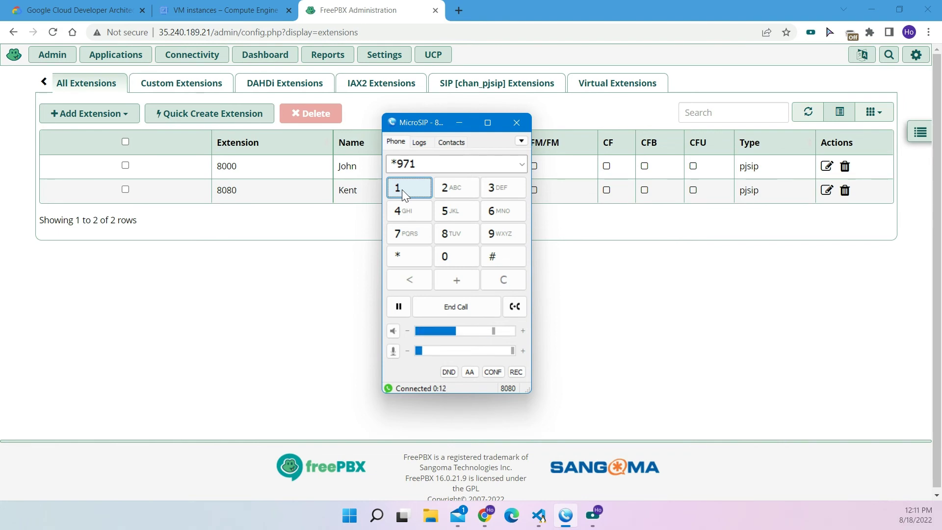
pyautogui.click(406, 236)
pyautogui.click(441, 310)
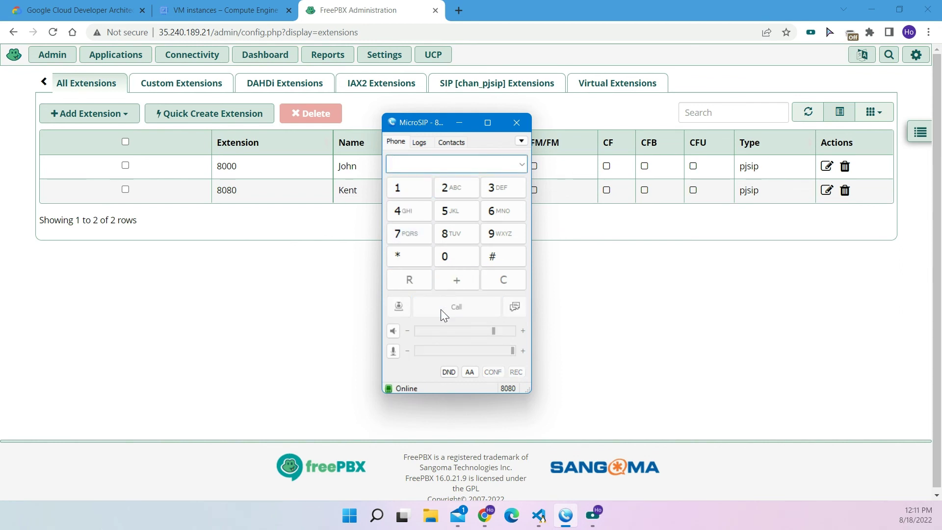